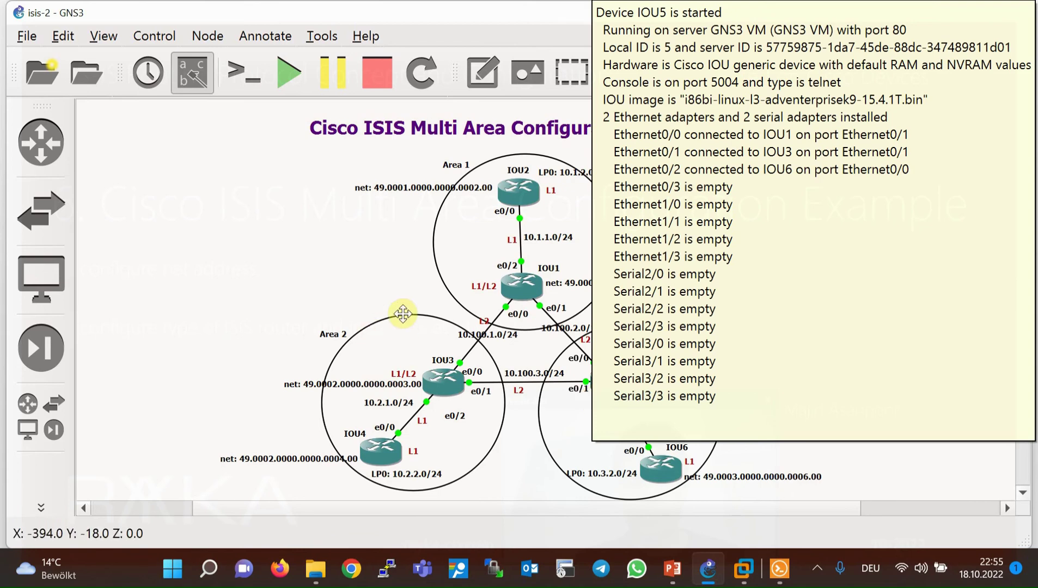
Step: Place the Notepad notes beside GNS3 and point out the IOU1 and IOU2 section headings
{"action": "left_click", "coordinate": [603, 441]}
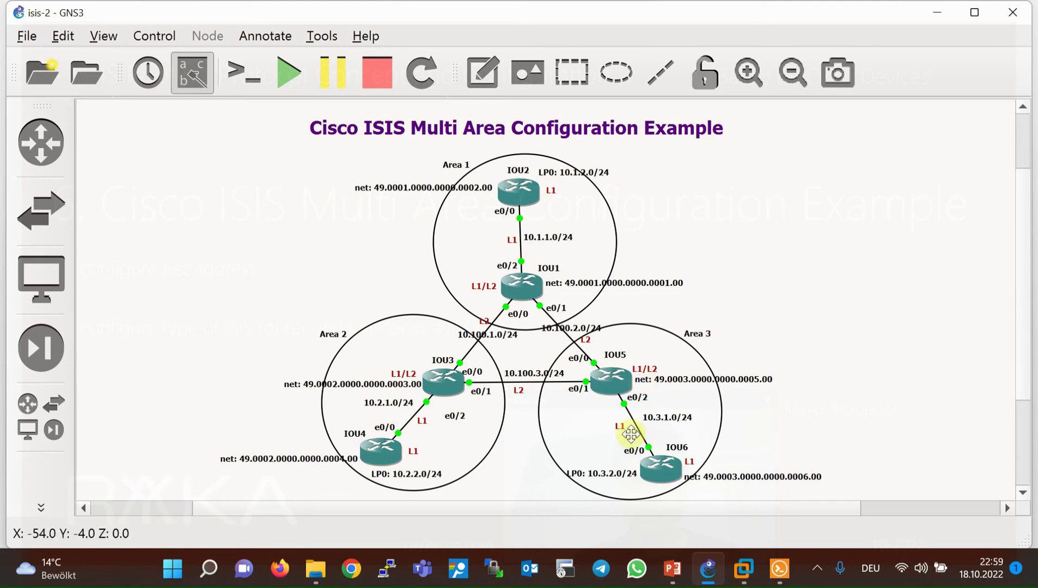
{"action": "mouse_move", "coordinate": [399, 466]}
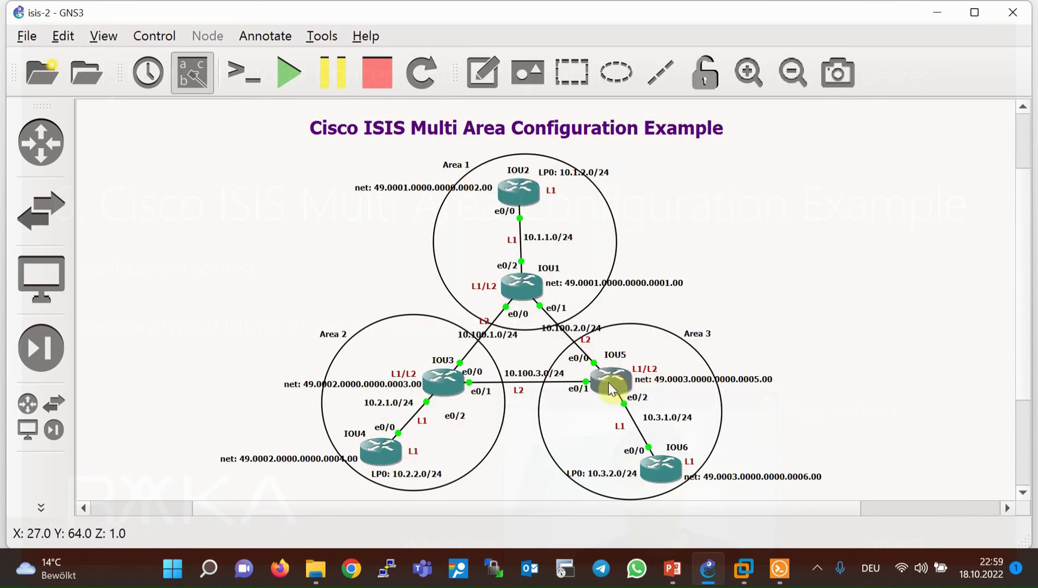
{"action": "mouse_move", "coordinate": [609, 382]}
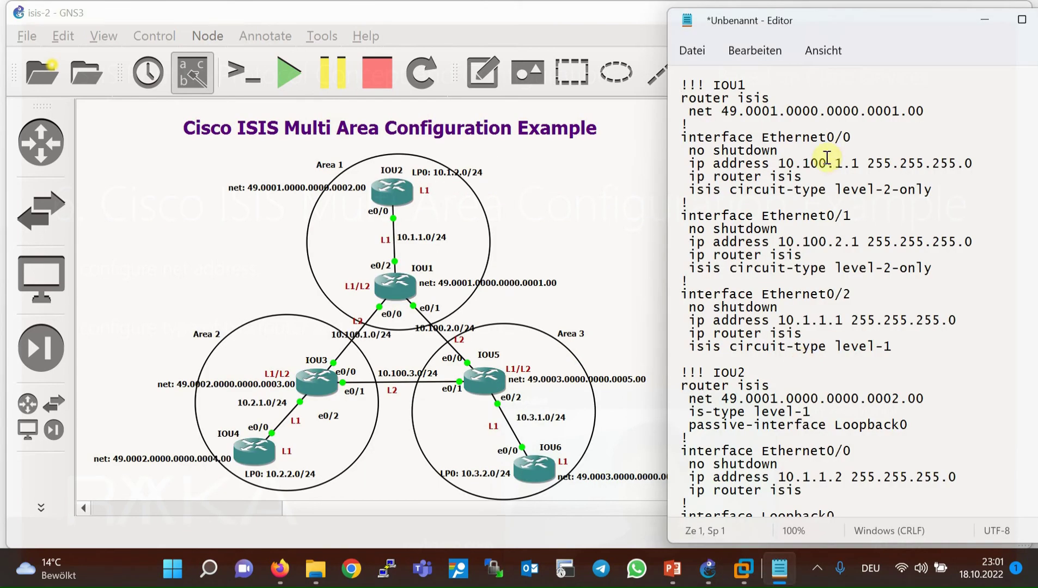
{"action": "left_click_drag", "start_coordinate": [746, 86], "coordinate": [705, 86]}
{"action": "left_click_drag", "start_coordinate": [745, 372], "coordinate": [680, 372]}
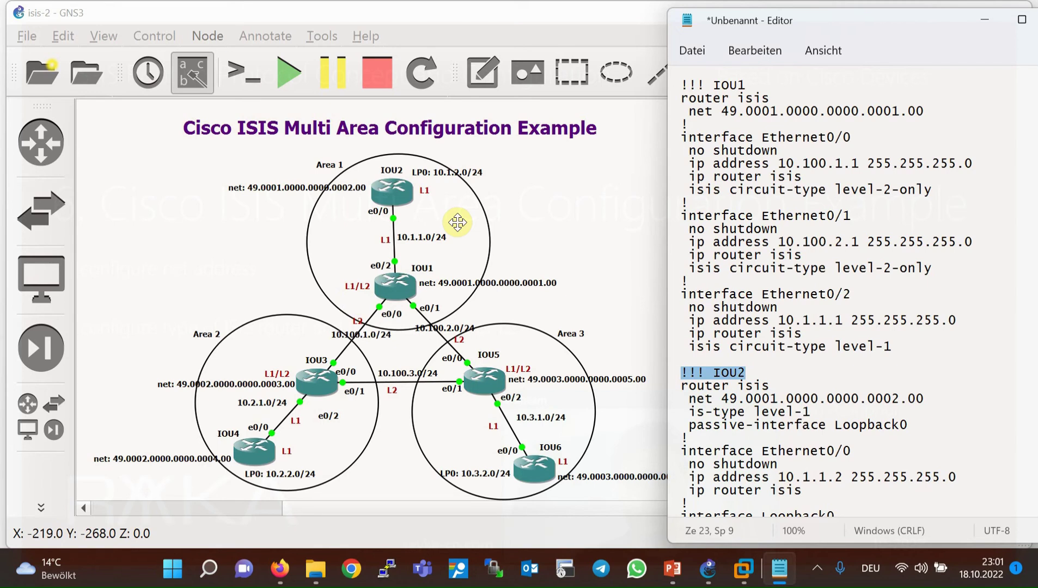
Step: Highlight IOU1's level-2-only circuit-type line and the level-1 circuit type on Ethernet0/2
{"action": "key", "text": "Down"}
{"action": "key", "text": "Down"}
{"action": "key", "text": "Down"}
{"action": "key", "text": "Down"}
{"action": "key", "text": "Down"}
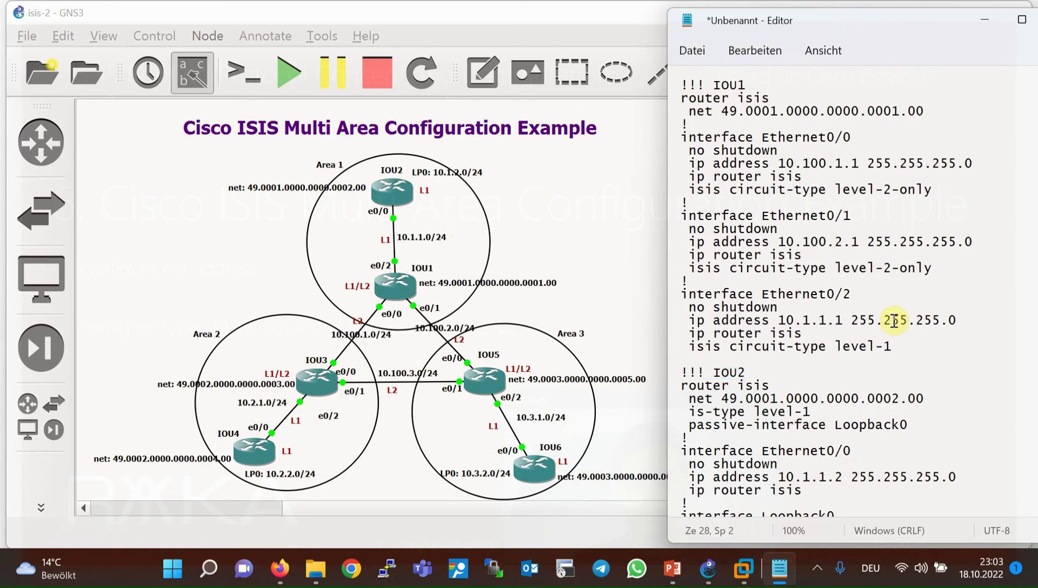
{"action": "left_click_drag", "start_coordinate": [925, 191], "coordinate": [705, 191]}
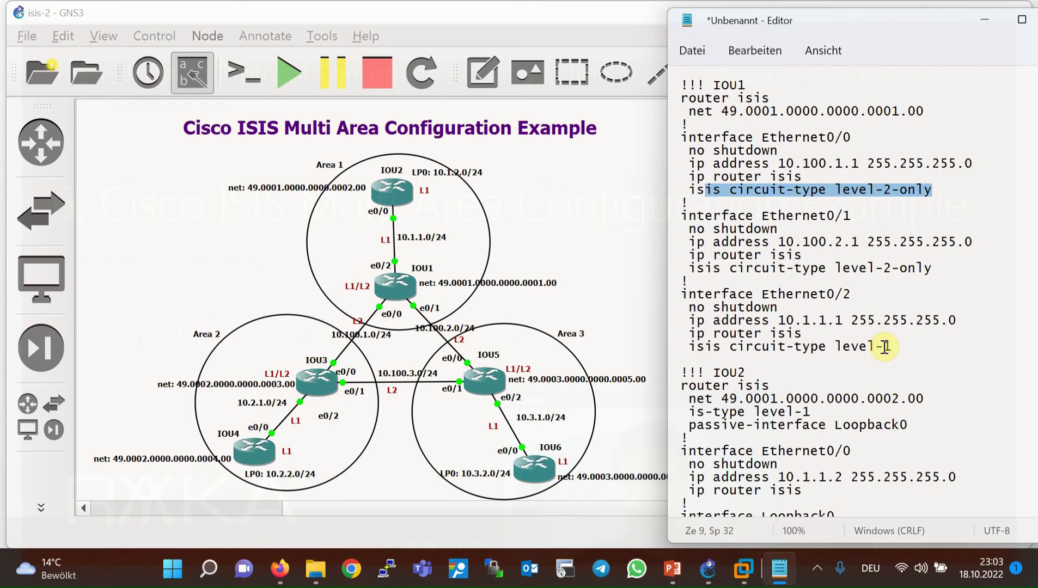
{"action": "left_click_drag", "start_coordinate": [891, 346], "coordinate": [699, 353]}
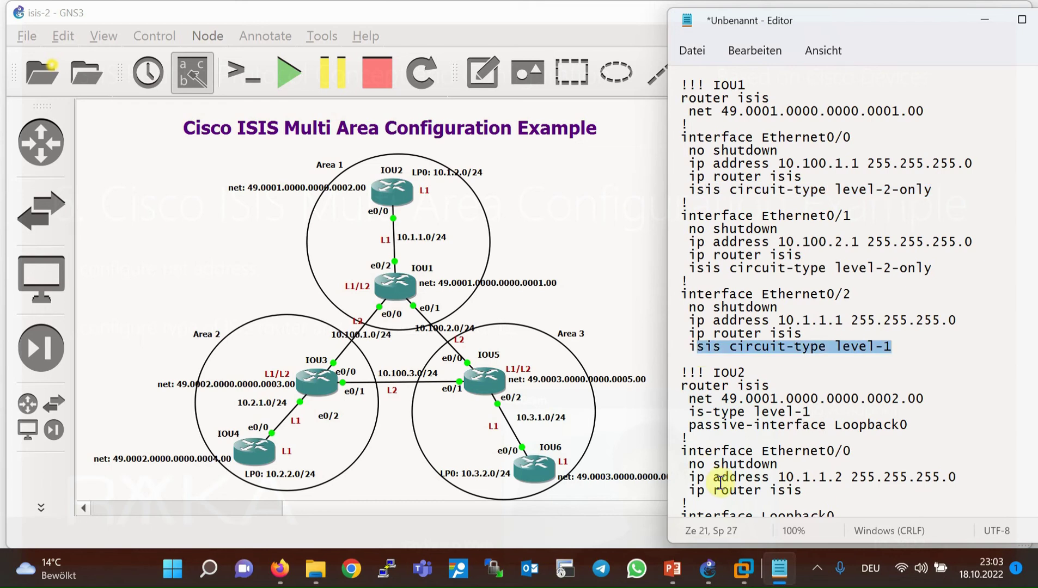
Step: On IOU1, enter configuration mode for interface Ethernet0/0 with 'conf t' and 'int ethernet 0/0'
{"action": "left_click", "coordinate": [571, 365]}
{"action": "key", "text": "alt+Tab"}
{"action": "type", "text": "conf t"}
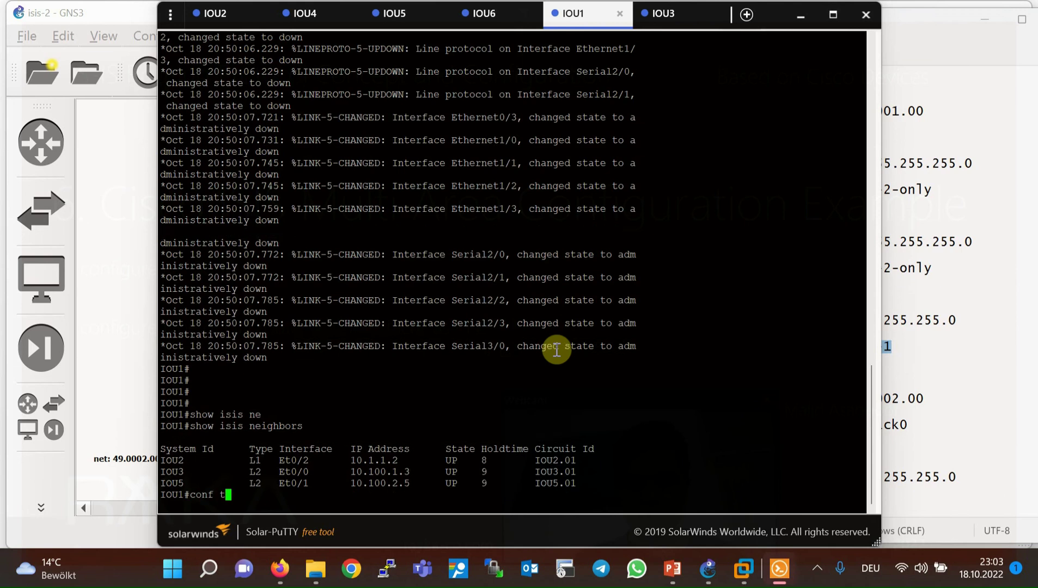
{"action": "key", "text": "Return"}
{"action": "type", "text": "int eth"}
{"action": "key", "text": "Tab"}
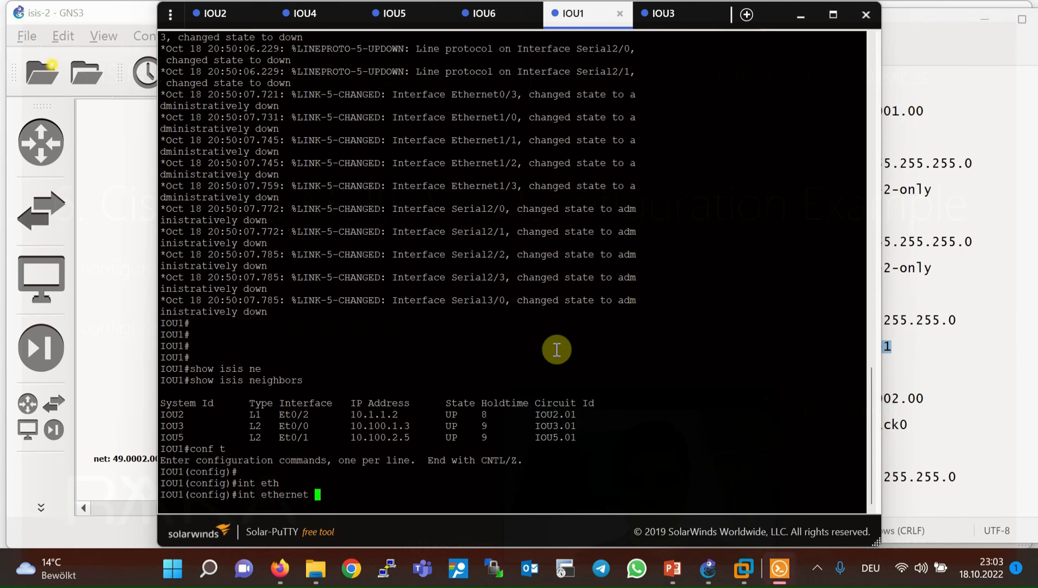
{"action": "type", "text": "0/0"}
{"action": "key", "text": "Return"}
Step: List the 'isis circuit-type ?' options, then minimize Solar-PuTTY
{"action": "type", "text": "isis ci"}
{"action": "key", "text": "Tab"}
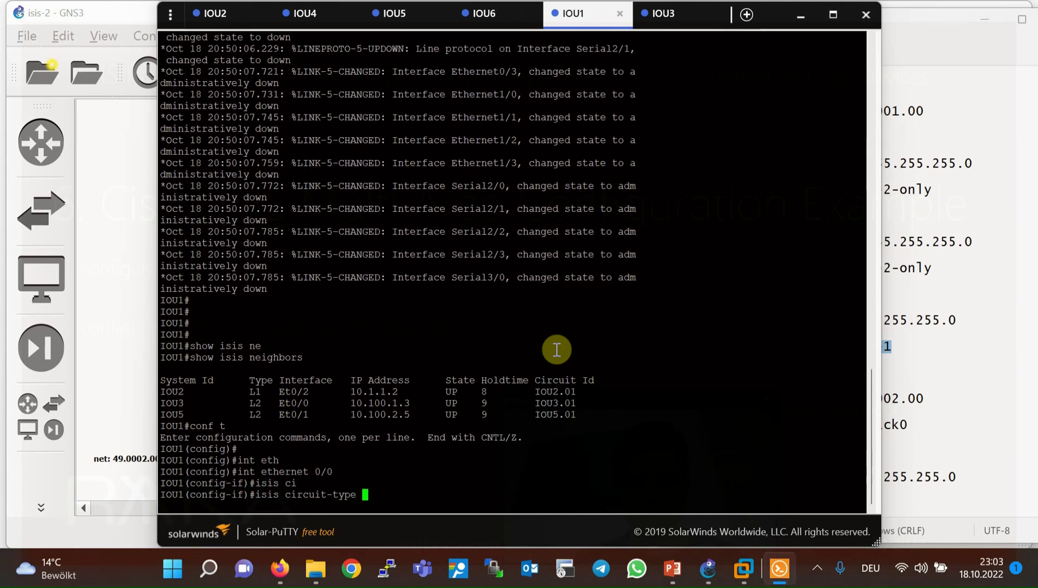
{"action": "type", "text": "?"}
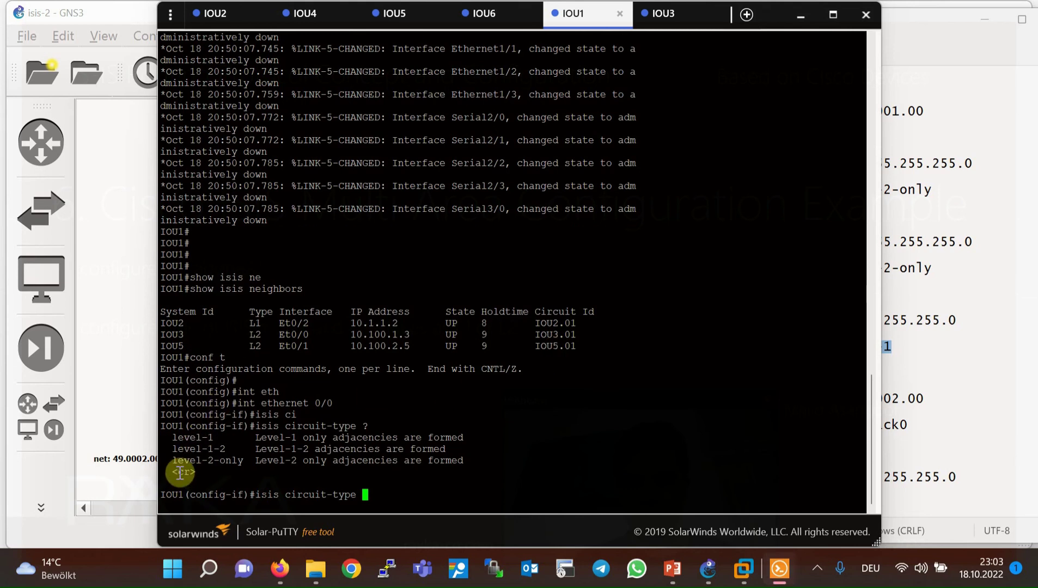
{"action": "left_click", "coordinate": [800, 15]}
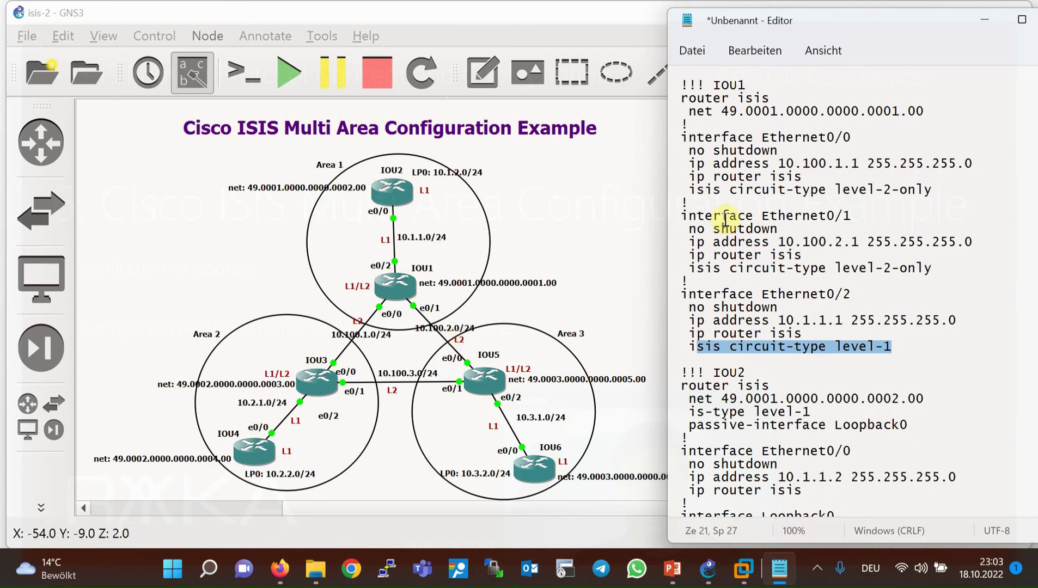
{"action": "left_click_drag", "start_coordinate": [899, 189], "coordinate": [810, 190]}
{"action": "left_click_drag", "start_coordinate": [922, 268], "coordinate": [812, 272]}
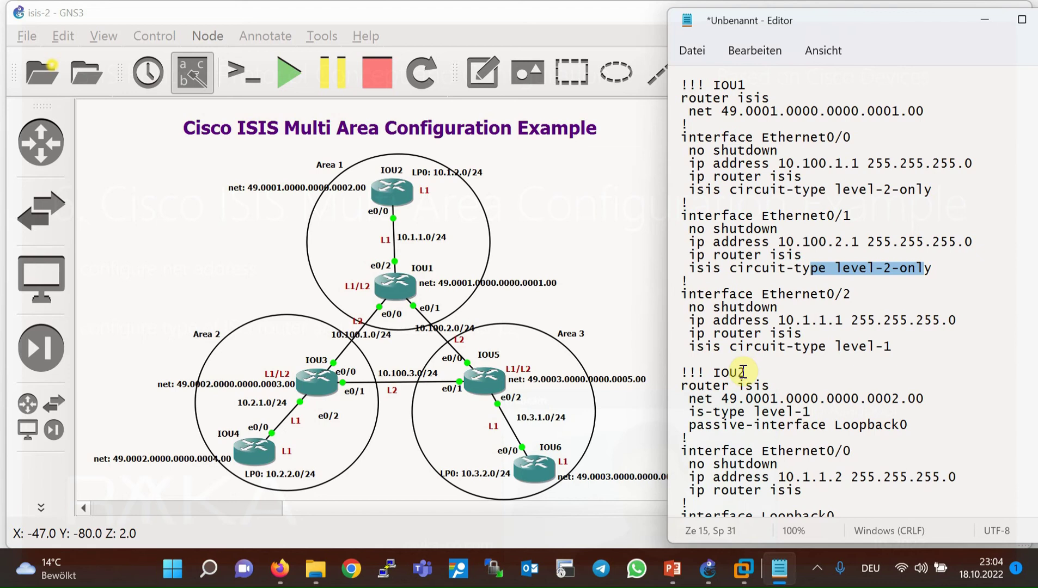
{"action": "left_click_drag", "start_coordinate": [899, 339], "coordinate": [866, 359]}
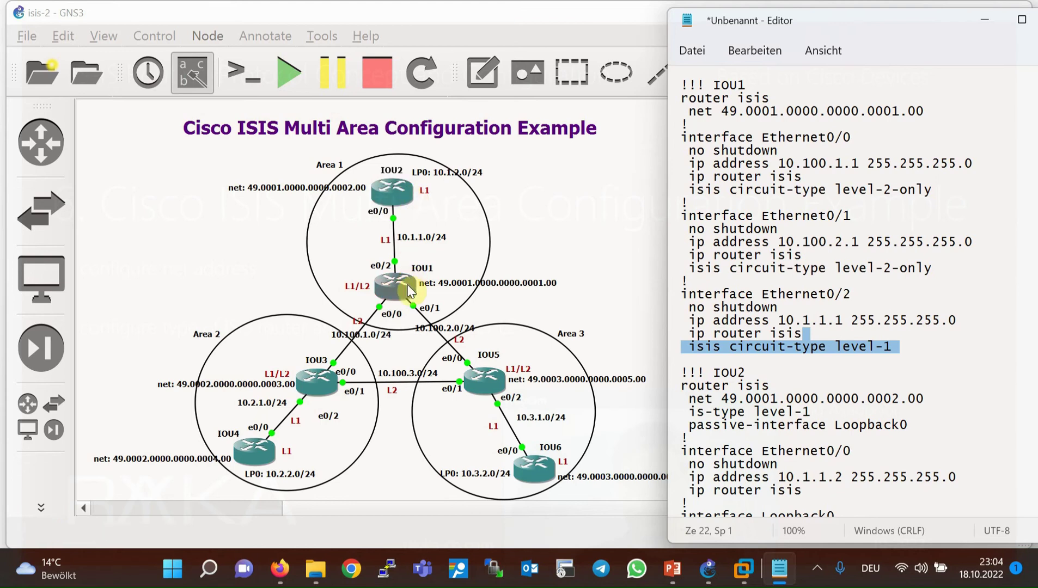
{"action": "left_click_drag", "start_coordinate": [819, 412], "coordinate": [680, 418]}
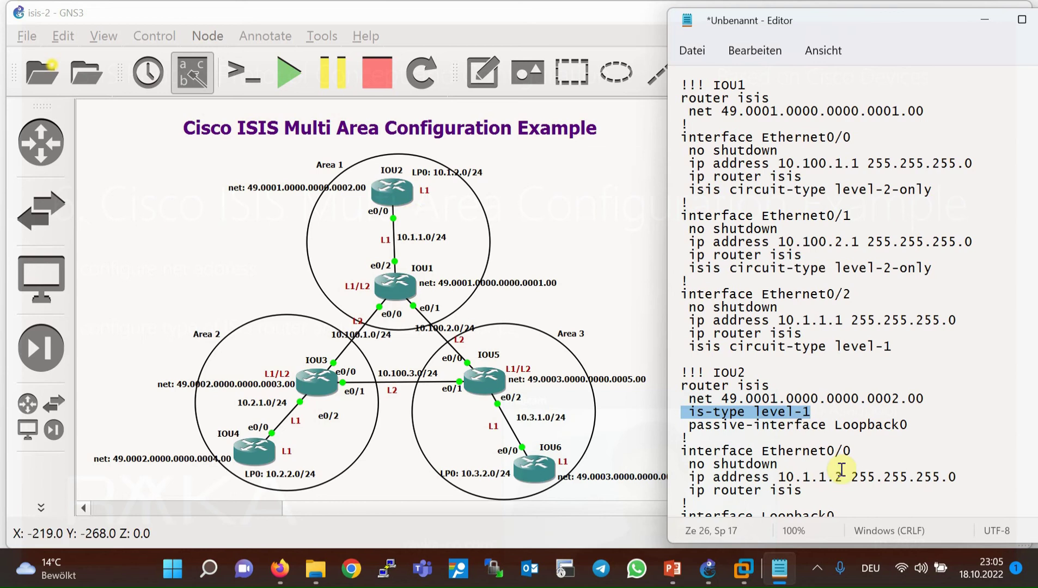
{"action": "scroll", "coordinate": [841, 469], "scroll_direction": "down", "scroll_amount": 2}
{"action": "left_click_drag", "start_coordinate": [841, 413], "coordinate": [827, 494]}
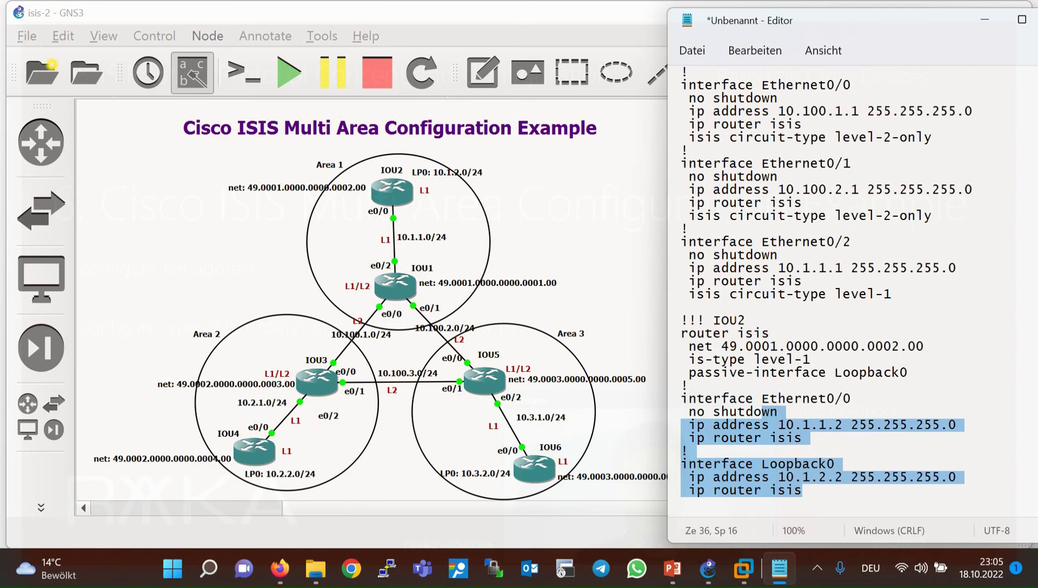
{"action": "scroll", "coordinate": [920, 270], "scroll_direction": "up", "scroll_amount": 2}
{"action": "double_click", "coordinate": [801, 111]}
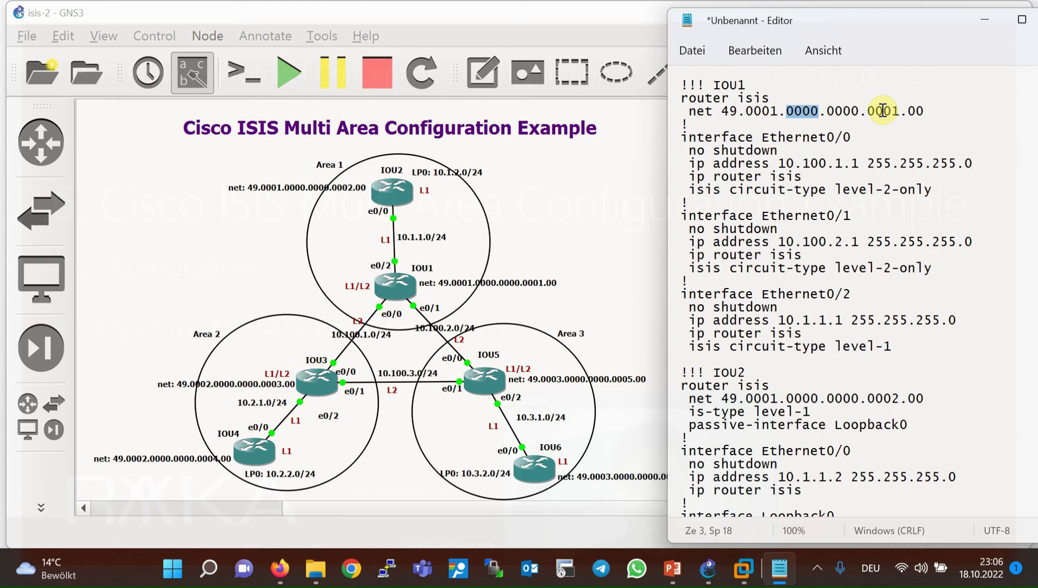
{"action": "left_click", "coordinate": [882, 111]}
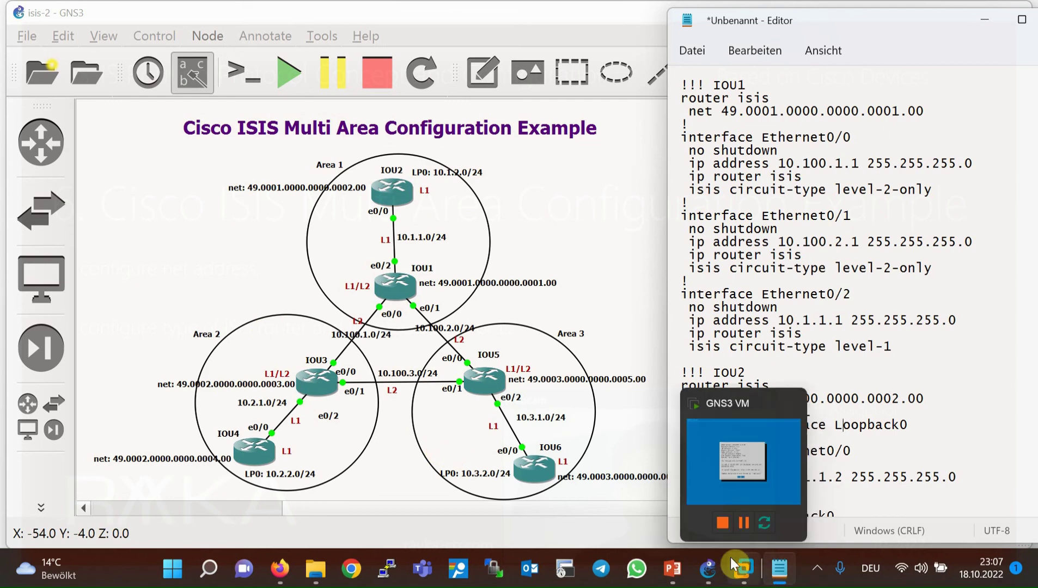
Step: On IOU1, discard the unfinished command, exit configuration mode, and run 'show ip route isis'
{"action": "key", "text": "alt+Tab"}
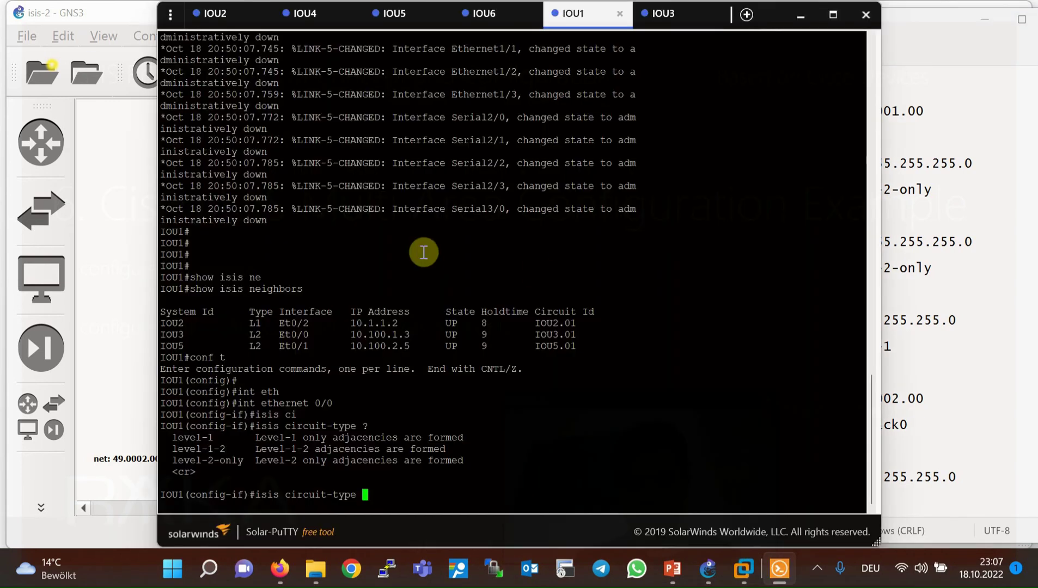
{"action": "key", "text": "BackSpace"}
{"action": "key", "text": "BackSpace"}
{"action": "key", "text": "BackSpace"}
{"action": "key", "text": "BackSpace"}
{"action": "key", "text": "BackSpace"}
{"action": "key", "text": "BackSpace"}
{"action": "key", "text": "BackSpace"}
{"action": "key", "text": "BackSpace"}
{"action": "key", "text": "BackSpace"}
{"action": "key", "text": "BackSpace"}
{"action": "key", "text": "BackSpace"}
{"action": "key", "text": "BackSpace"}
{"action": "key", "text": "BackSpace"}
{"action": "key", "text": "BackSpace"}
{"action": "key", "text": "BackSpace"}
{"action": "key", "text": "BackSpace"}
{"action": "key", "text": "BackSpace"}
{"action": "key", "text": "BackSpace"}
{"action": "type", "text": "exit"}
{"action": "key", "text": "Return"}
{"action": "key", "text": "Return"}
{"action": "key", "text": "Return"}
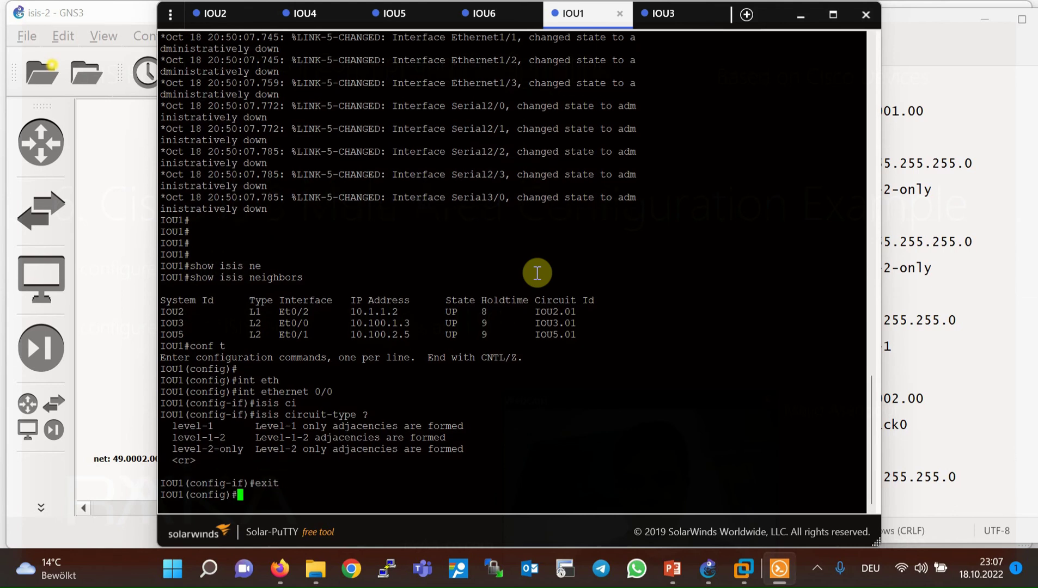
{"action": "type", "text": "exit"}
{"action": "key", "text": "Return"}
{"action": "type", "text": "sh"}
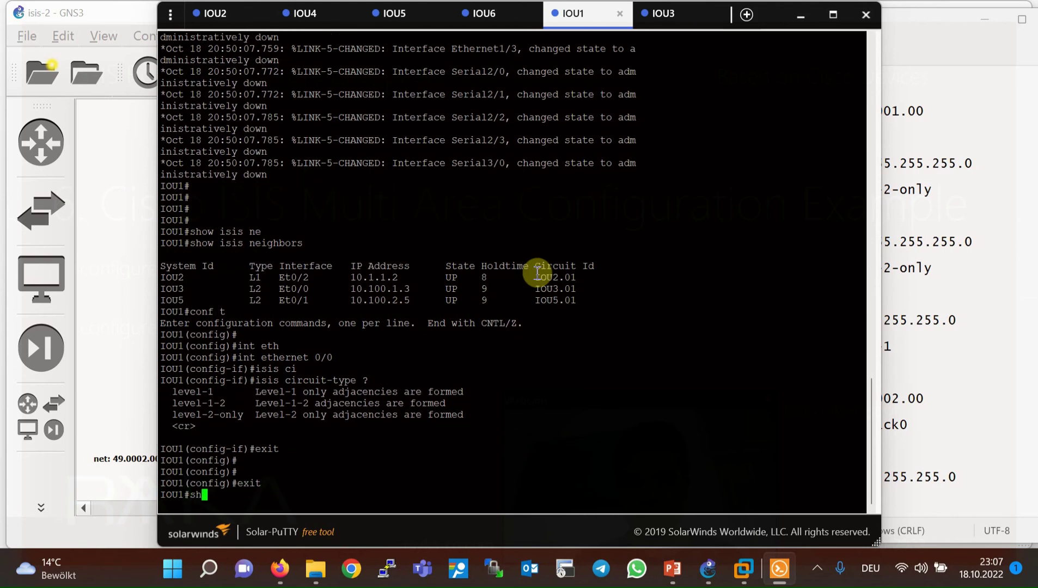
{"action": "type", "text": "ow ip route "}
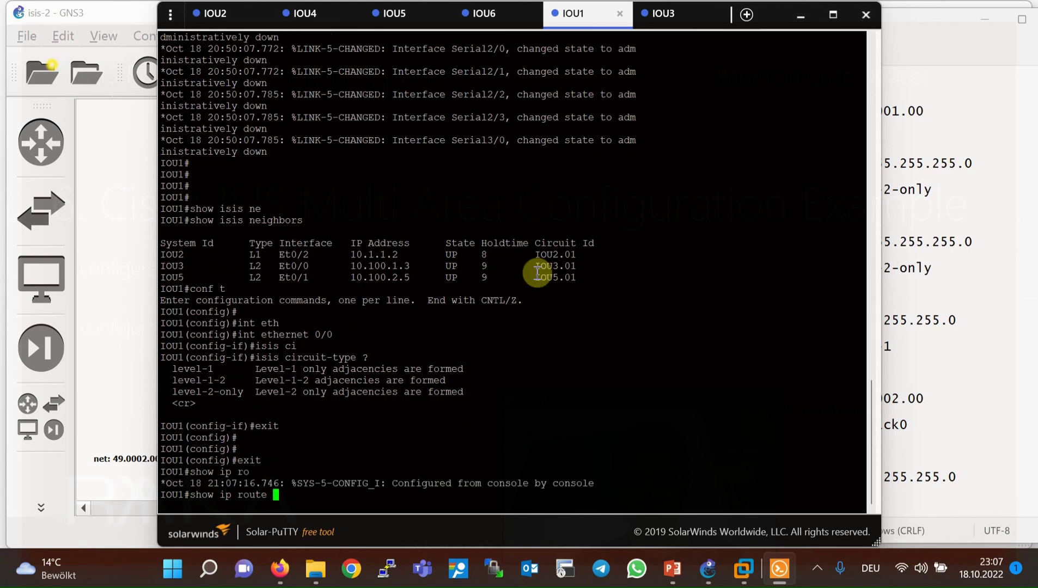
{"action": "type", "text": "isis"}
{"action": "key", "text": "Return"}
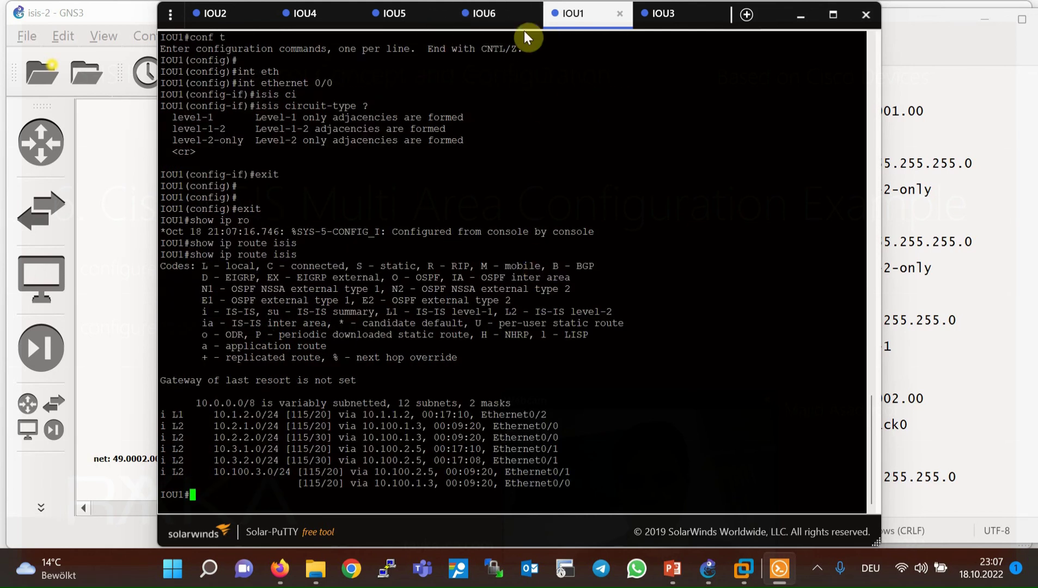
Step: On IOU2, run 'show ip route isis' and highlight the L1 default route 0.0.0.0/0
{"action": "left_click", "coordinate": [215, 13]}
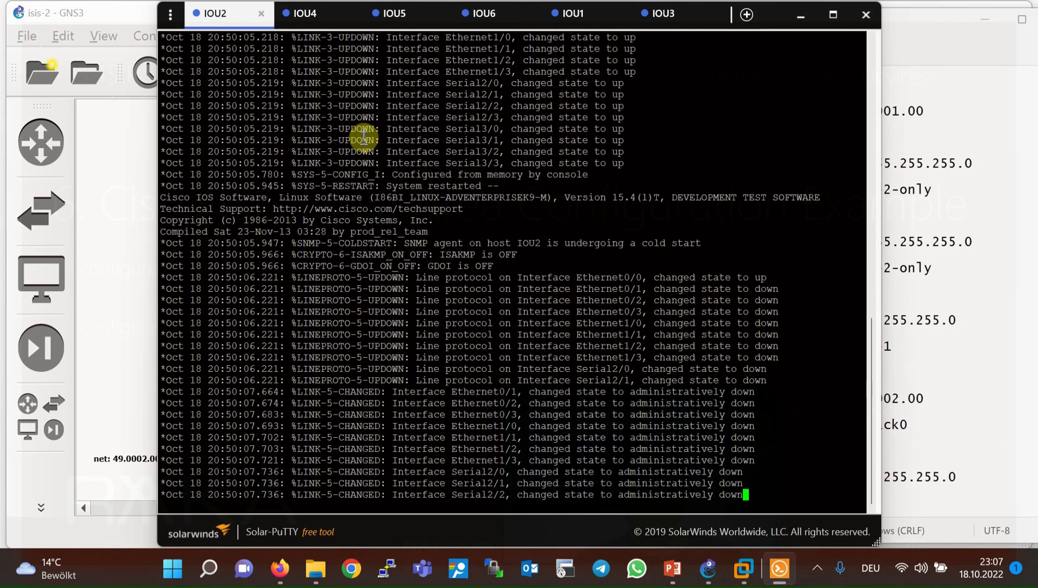
{"action": "key", "text": "Return"}
{"action": "key", "text": "Return"}
{"action": "type", "text": "shjow ip"}
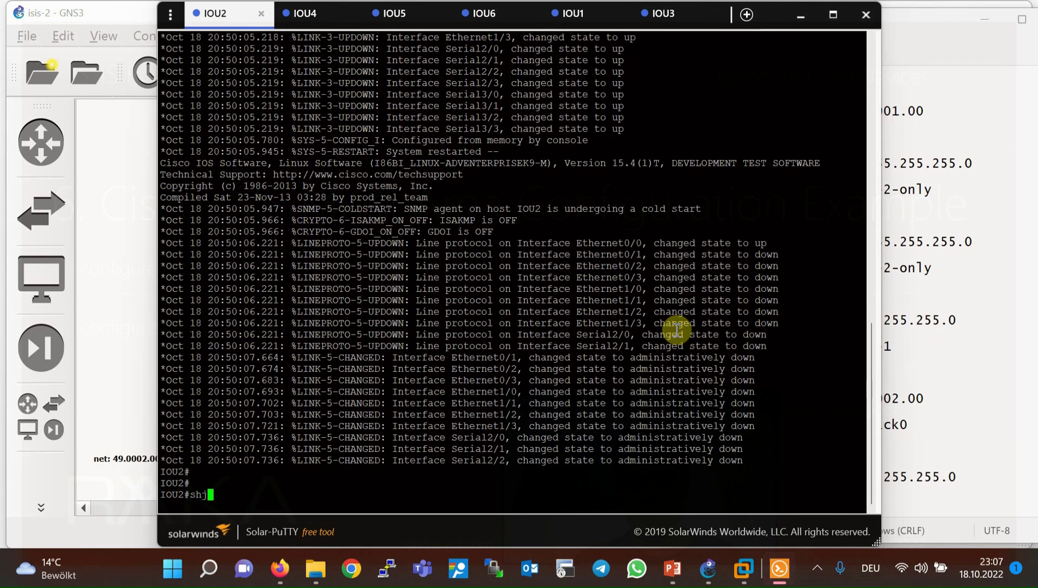
{"action": "key", "text": "BackSpace"}
{"action": "key", "text": "BackSpace"}
{"action": "key", "text": "BackSpace"}
{"action": "key", "text": "BackSpace"}
{"action": "key", "text": "BackSpace"}
{"action": "key", "text": "BackSpace"}
{"action": "key", "text": "BackSpace"}
{"action": "type", "text": "ow ip route isis"}
{"action": "key", "text": "Return"}
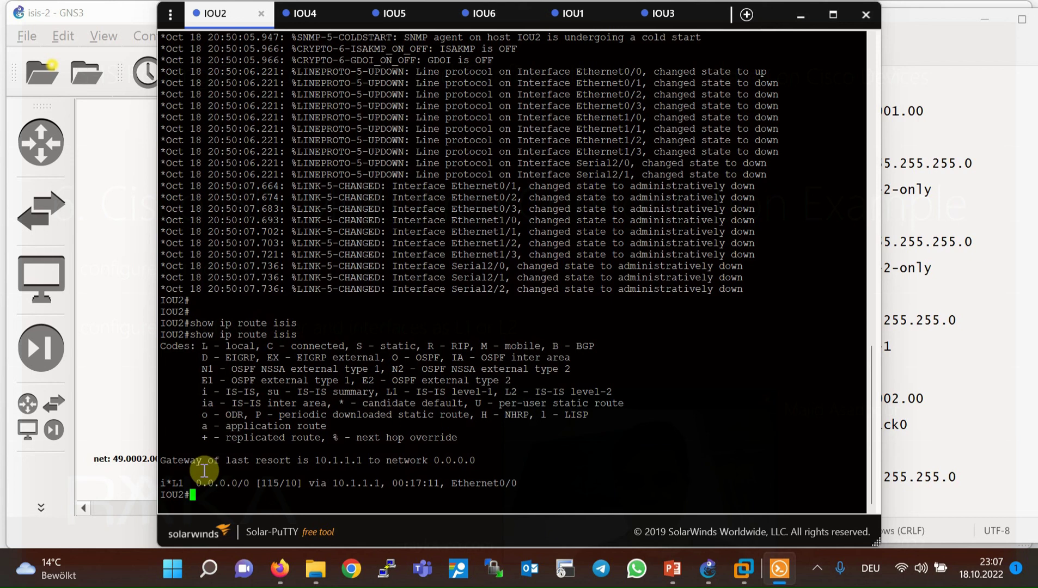
{"action": "left_click_drag", "start_coordinate": [196, 483], "coordinate": [262, 481]}
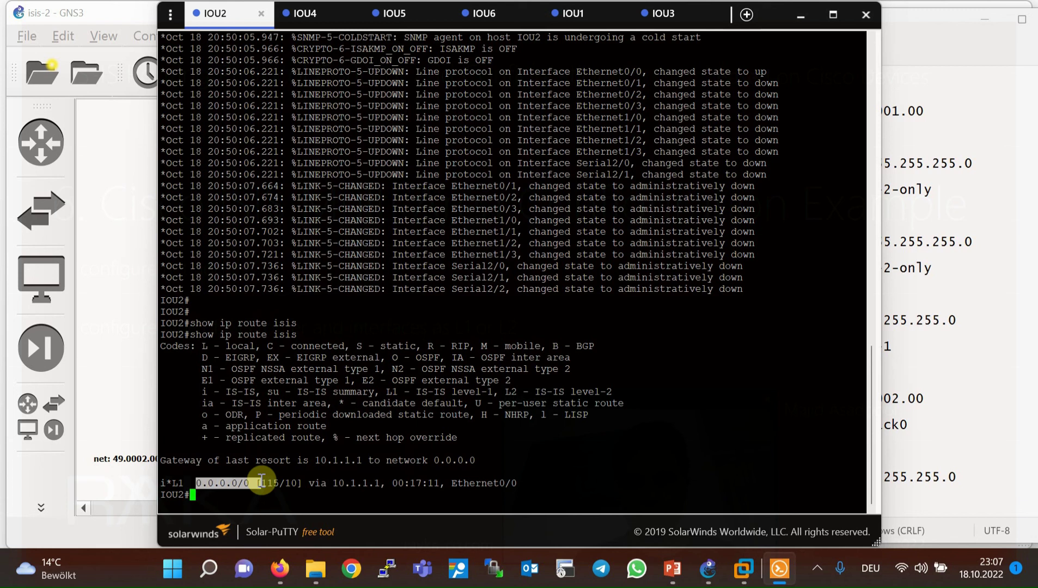
{"action": "left_click_drag", "start_coordinate": [261, 480], "coordinate": [261, 480]}
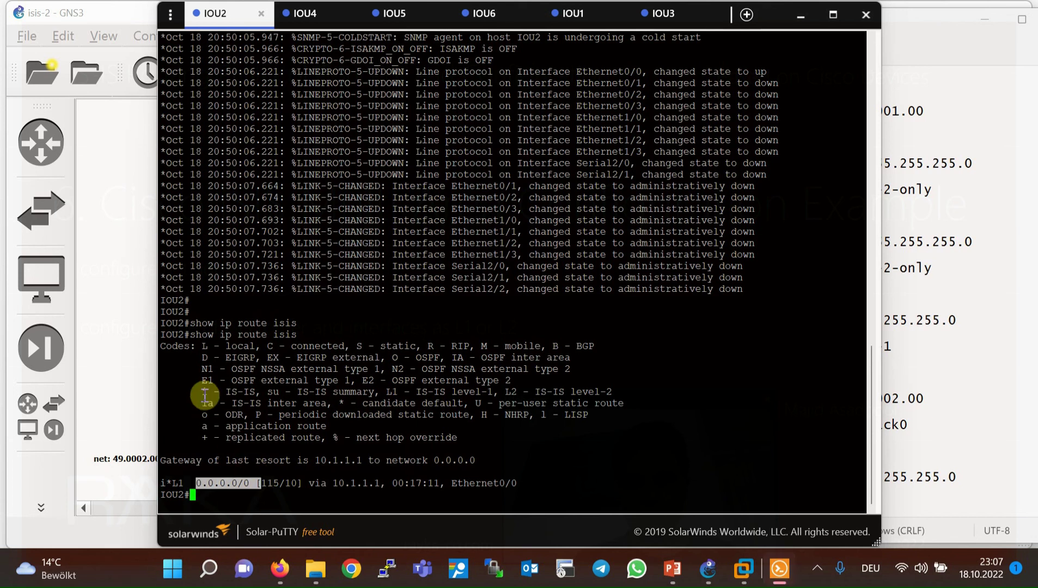
{"action": "left_click", "coordinate": [122, 353]}
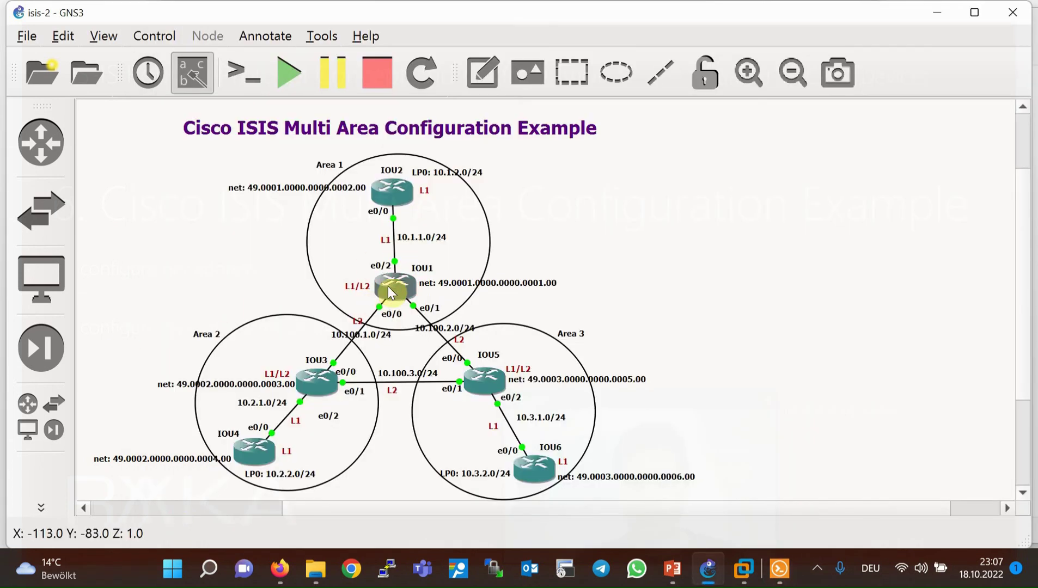
Step: Review router IOU1 and its Area 1 link to IOU2 on the isis-2 topology
{"action": "mouse_move", "coordinate": [387, 287]}
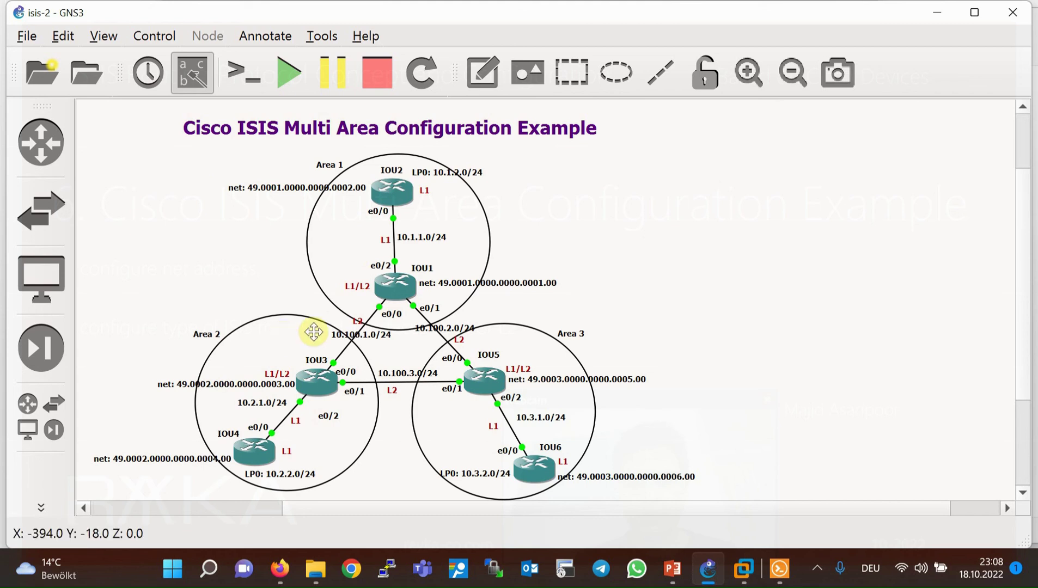
Step: In IOU1's route output, highlight the L1 route 10.1.2.0/24 and the L2 route codes
{"action": "left_click", "coordinate": [779, 568]}
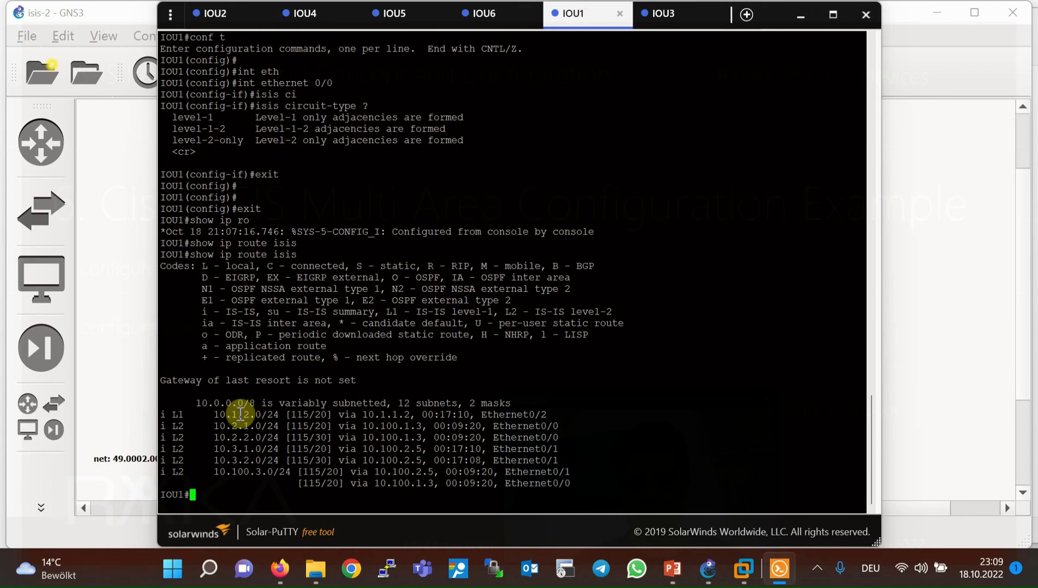
{"action": "left_click_drag", "start_coordinate": [178, 414], "coordinate": [481, 490]}
{"action": "left_click", "coordinate": [178, 417]}
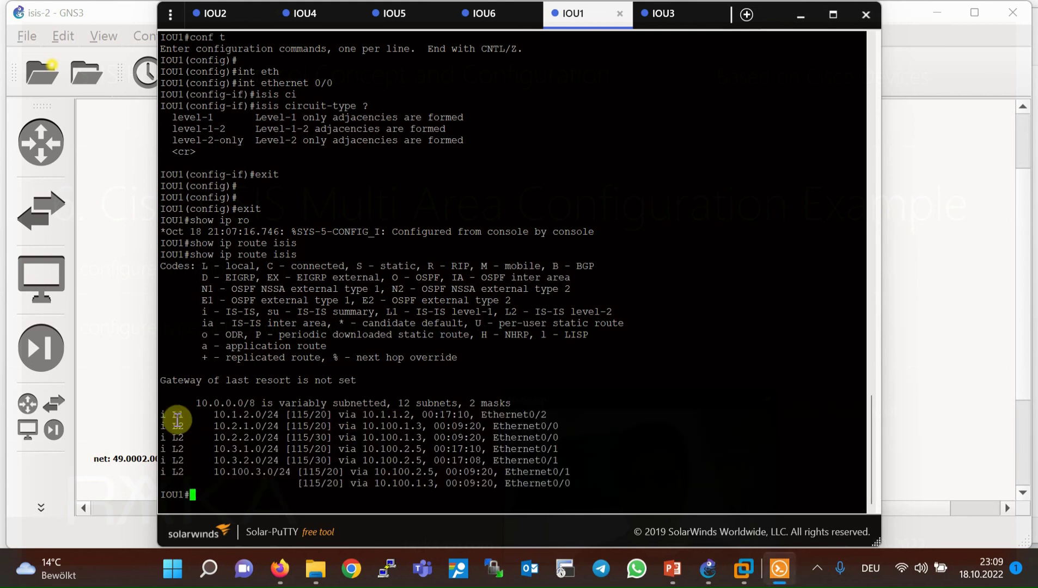
{"action": "left_click_drag", "start_coordinate": [166, 415], "coordinate": [200, 415]}
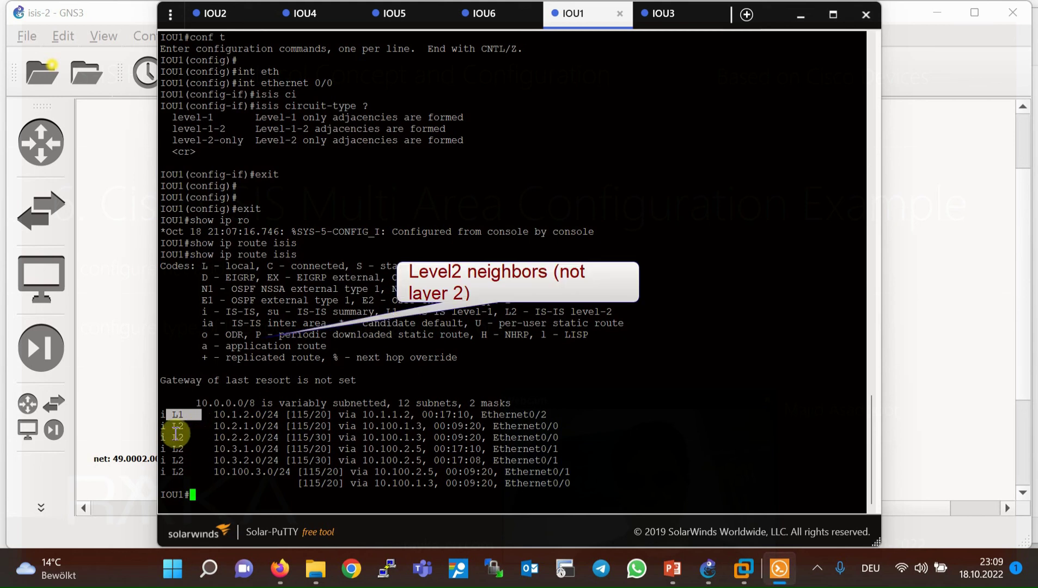
{"action": "left_click", "coordinate": [176, 426]}
{"action": "left_click_drag", "start_coordinate": [193, 437], "coordinate": [241, 471]}
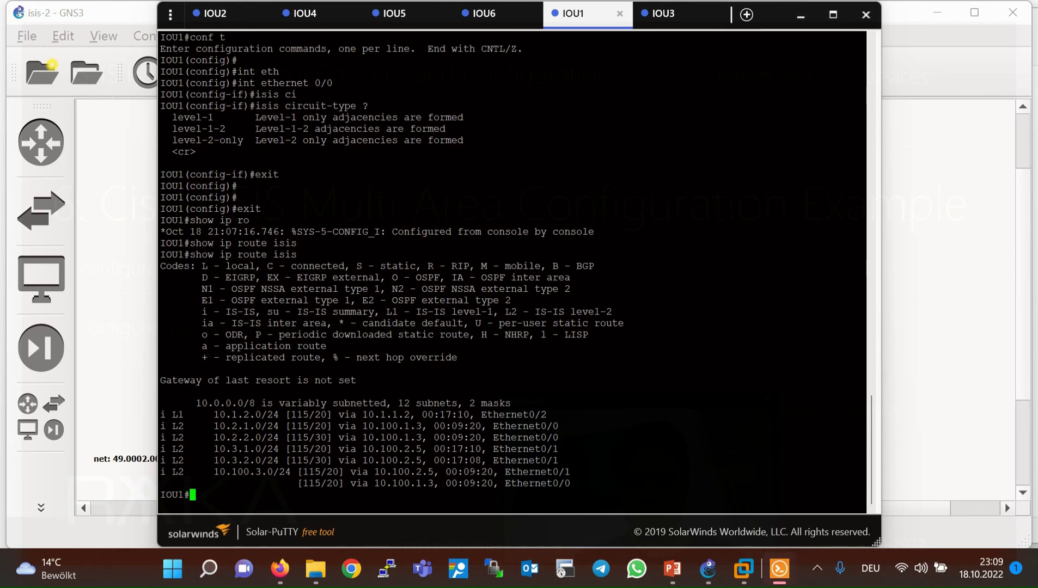
Step: Run 'show isis neighbors' on IOU1
{"action": "type", "text": "show isis nei"}
{"action": "key", "text": "Tab"}
{"action": "key", "text": "Return"}
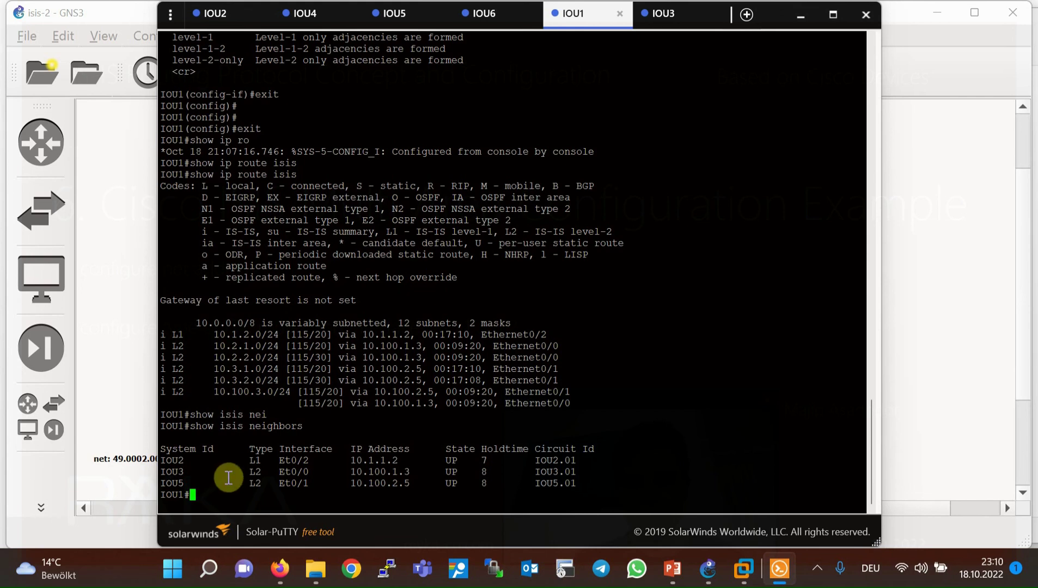
Step: Highlight IOU2 as the L1 neighbor and IOU3 and IOU5 as L2 neighbors
{"action": "left_click_drag", "start_coordinate": [219, 460], "coordinate": [266, 460]}
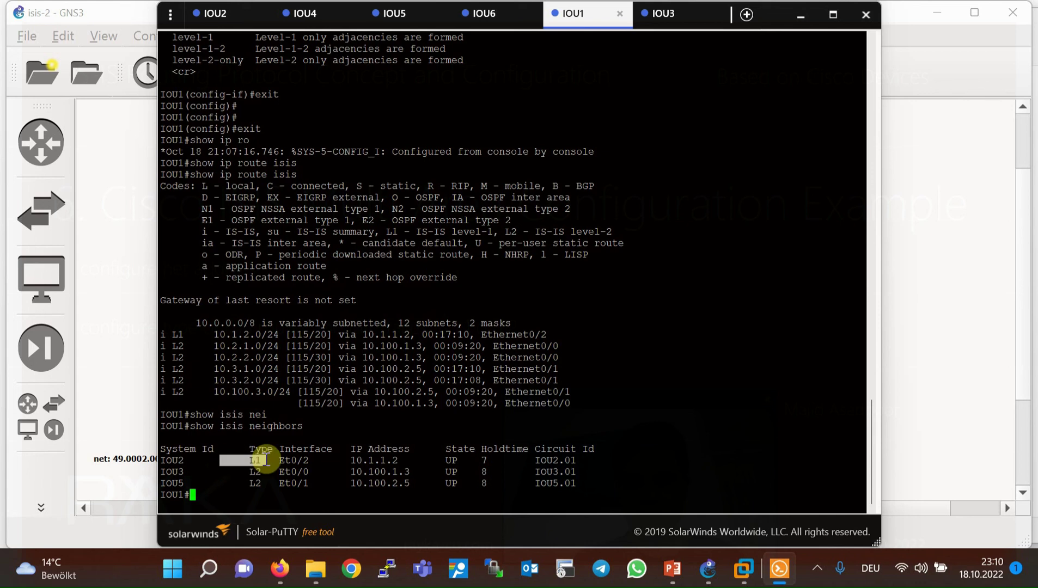
{"action": "left_click_drag", "start_coordinate": [161, 460], "coordinate": [185, 462]}
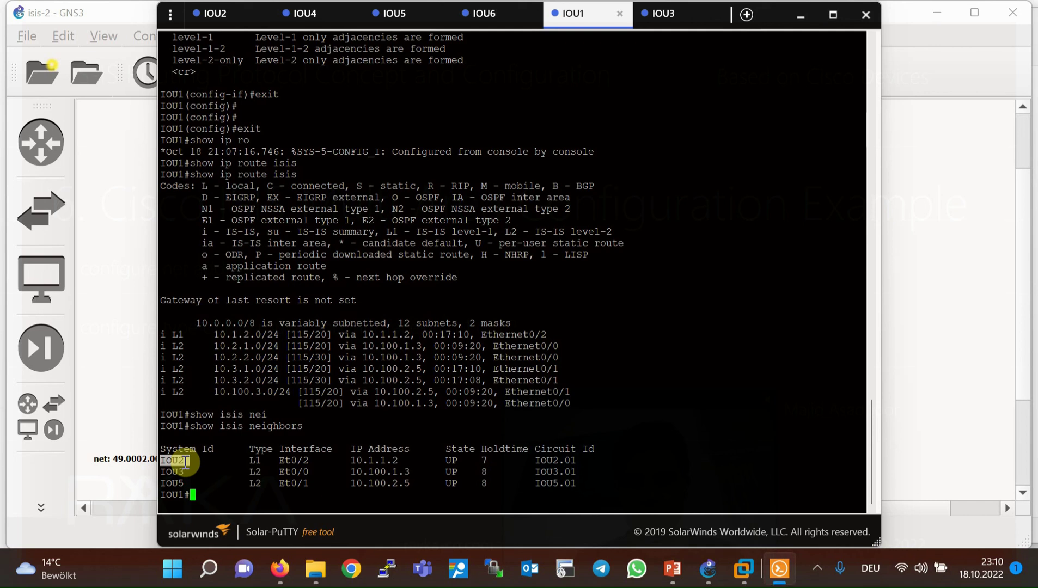
{"action": "left_click_drag", "start_coordinate": [238, 472], "coordinate": [255, 485]}
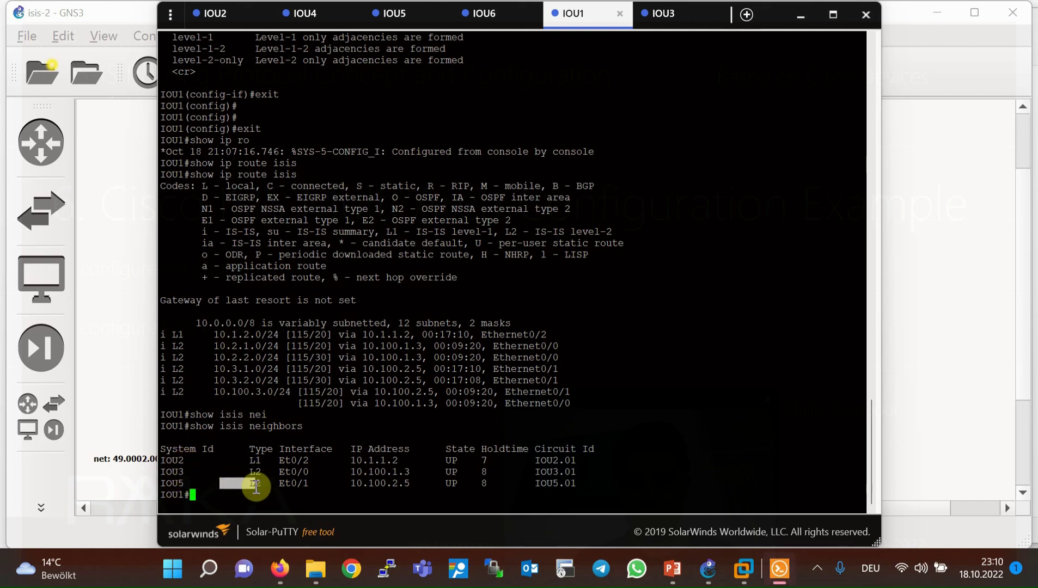
{"action": "triple_click", "coordinate": [169, 474]}
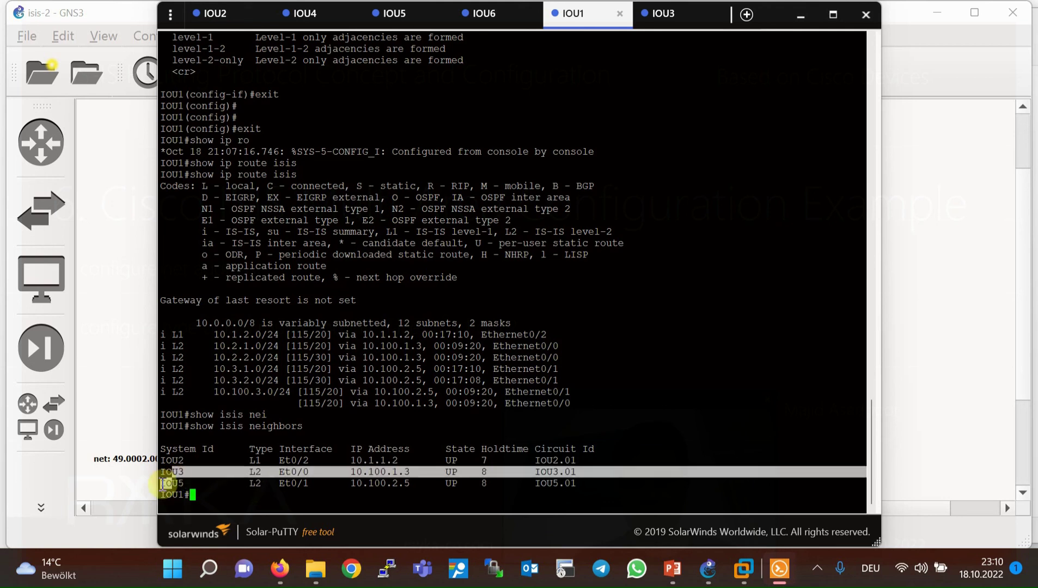
{"action": "double_click", "coordinate": [163, 483]}
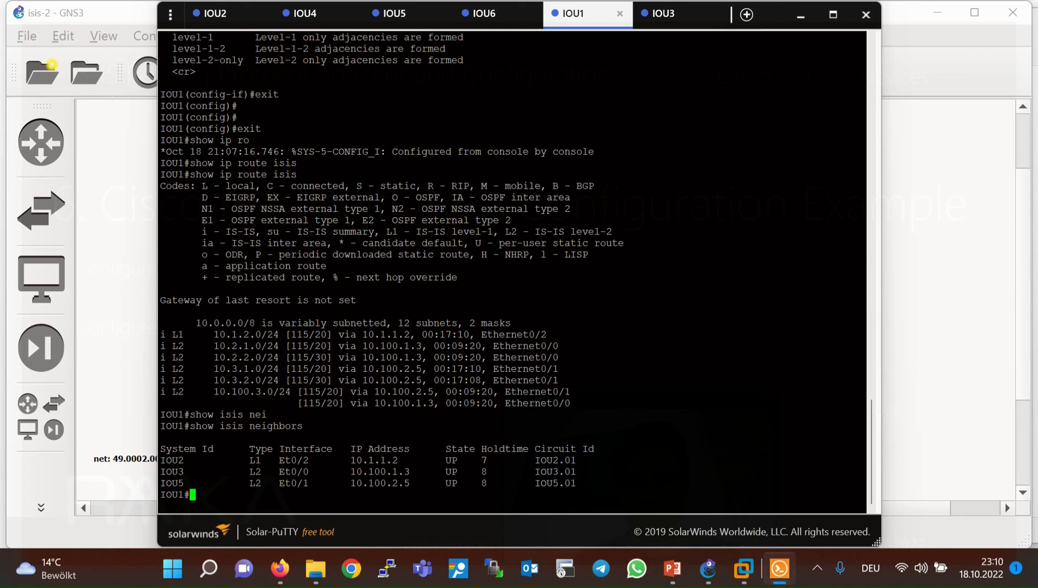
Step: Run 'show isis database' on IOU1
{"action": "type", "text": "show isis dat"}
{"action": "key", "text": "Tab"}
{"action": "key", "text": "Return"}
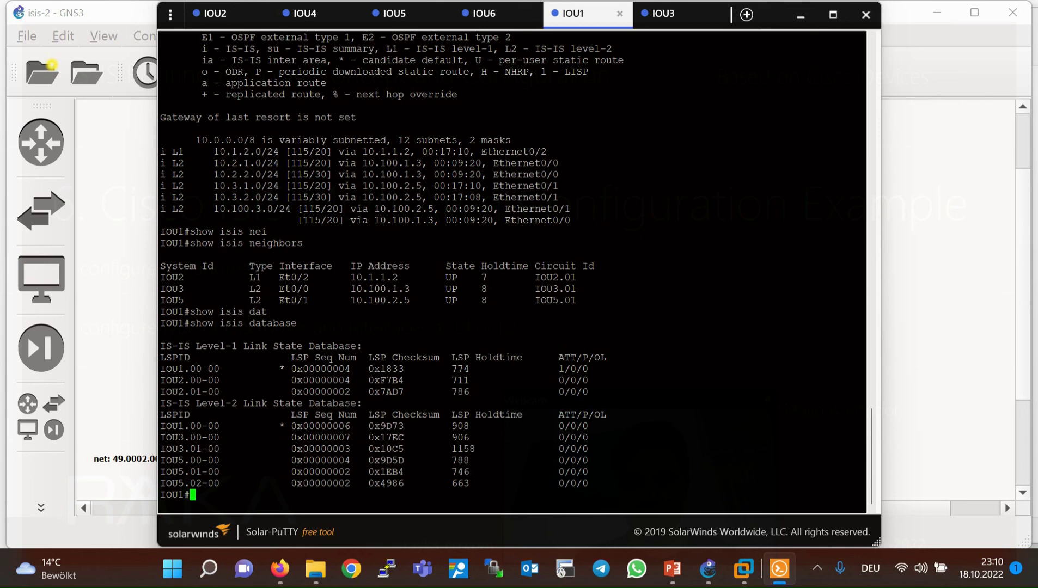
Step: Highlight the Level-1 and Level-2 database headings and IOU1's ATT bit set to 1
{"action": "left_click_drag", "start_coordinate": [196, 347], "coordinate": [267, 346]}
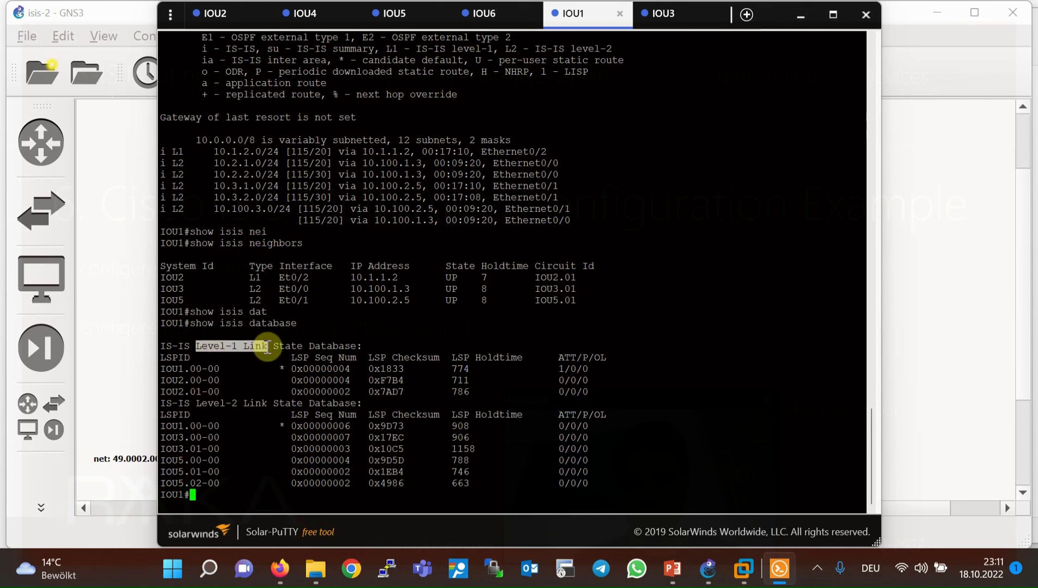
{"action": "left_click_drag", "start_coordinate": [202, 403], "coordinate": [247, 403]}
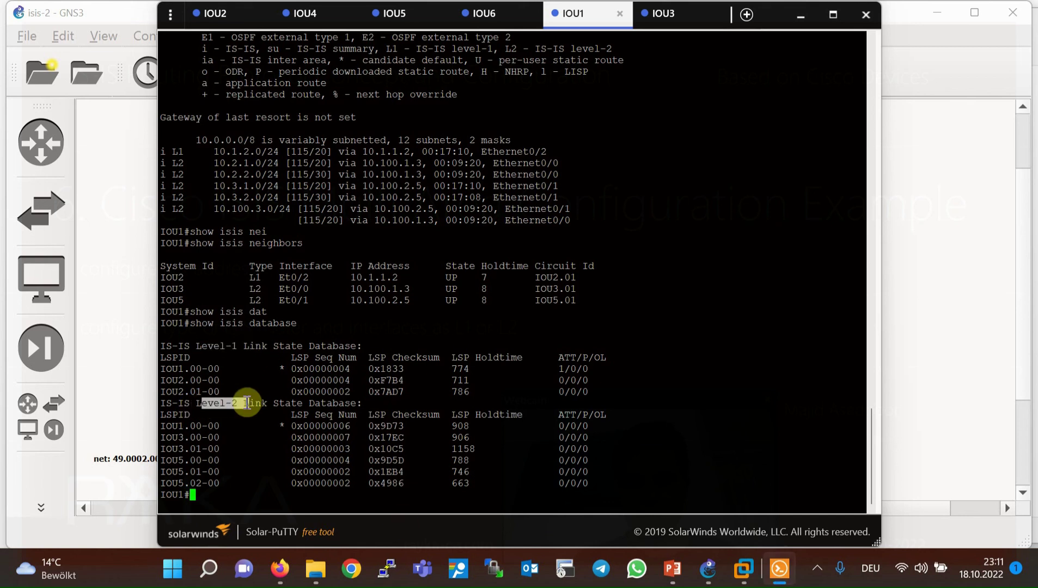
{"action": "left_click_drag", "start_coordinate": [201, 346], "coordinate": [249, 346]}
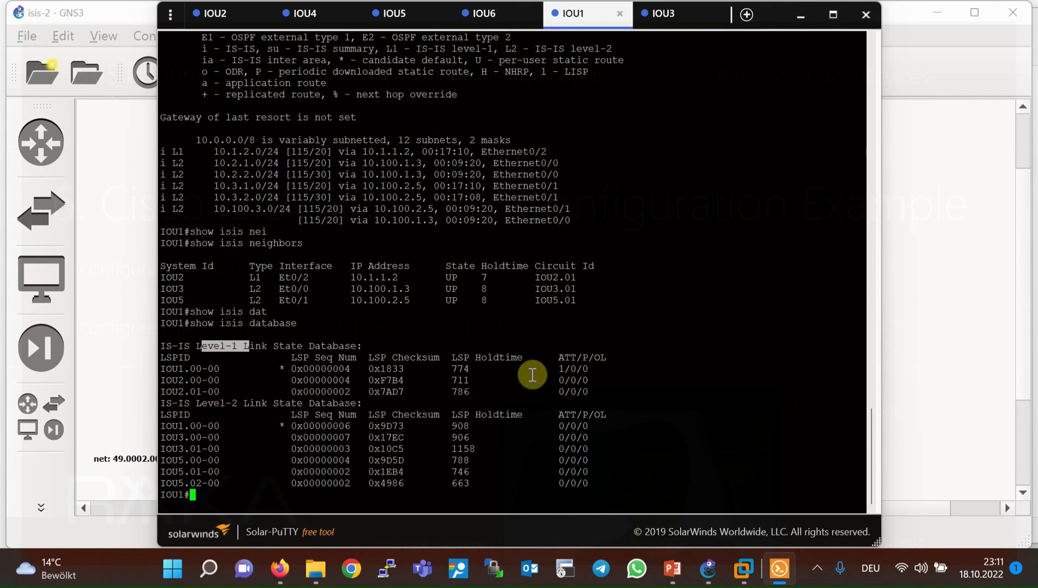
{"action": "left_click", "coordinate": [565, 369]}
{"action": "left_click_drag", "start_coordinate": [558, 369], "coordinate": [569, 369]}
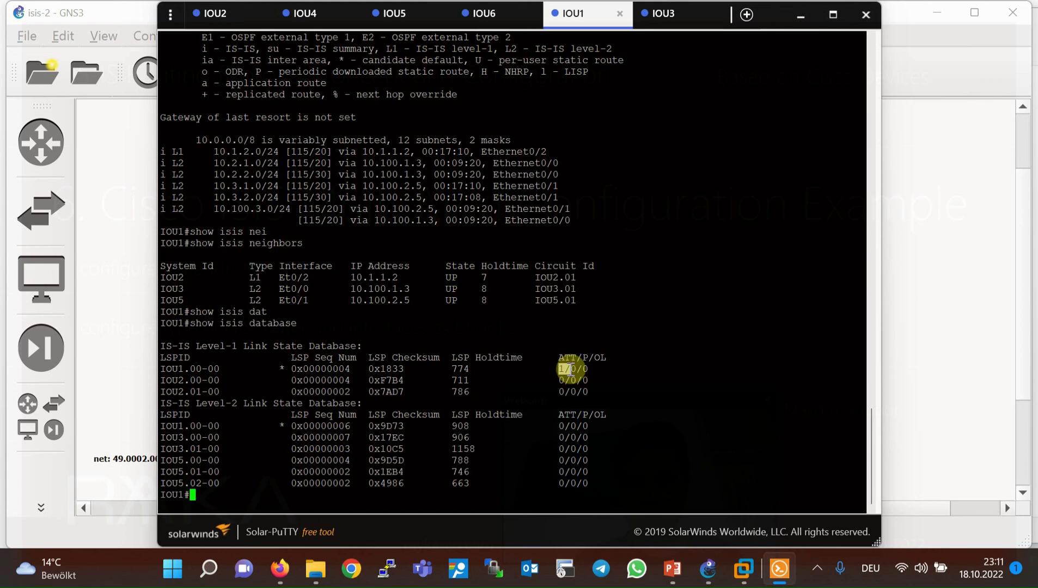